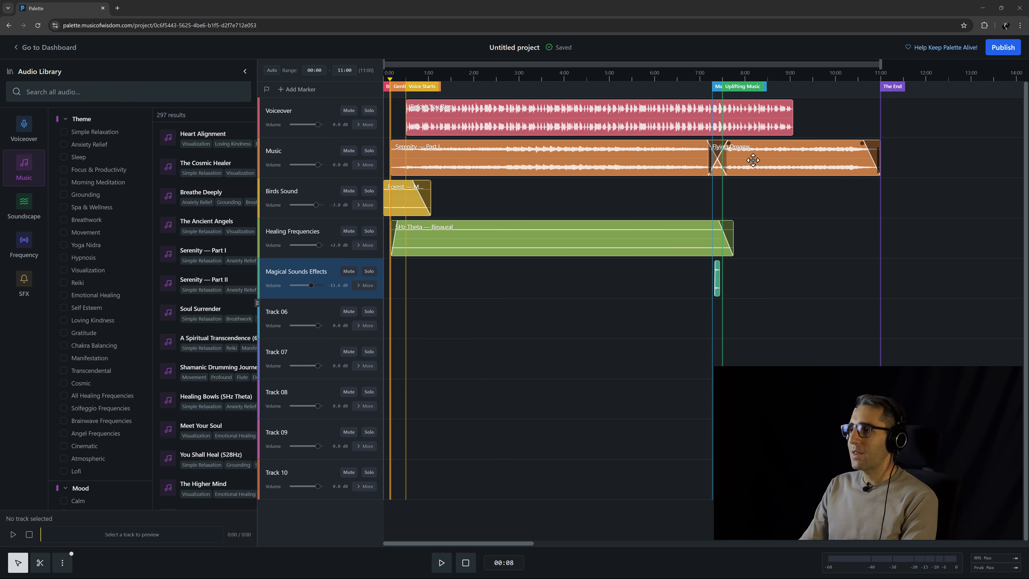
pyautogui.moveTo(752, 159); pyautogui.dragTo(774, 320)
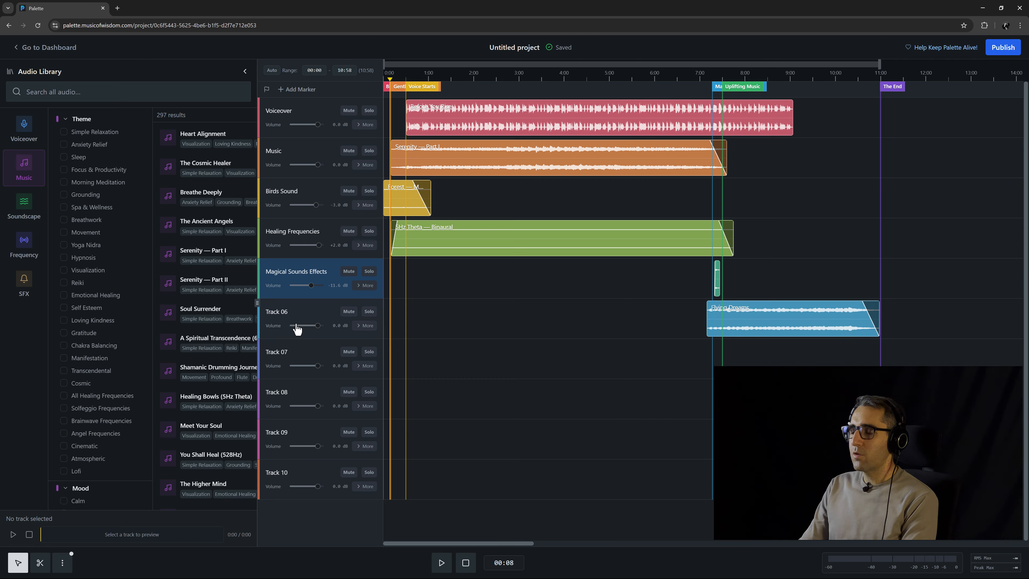
pyautogui.click(366, 325)
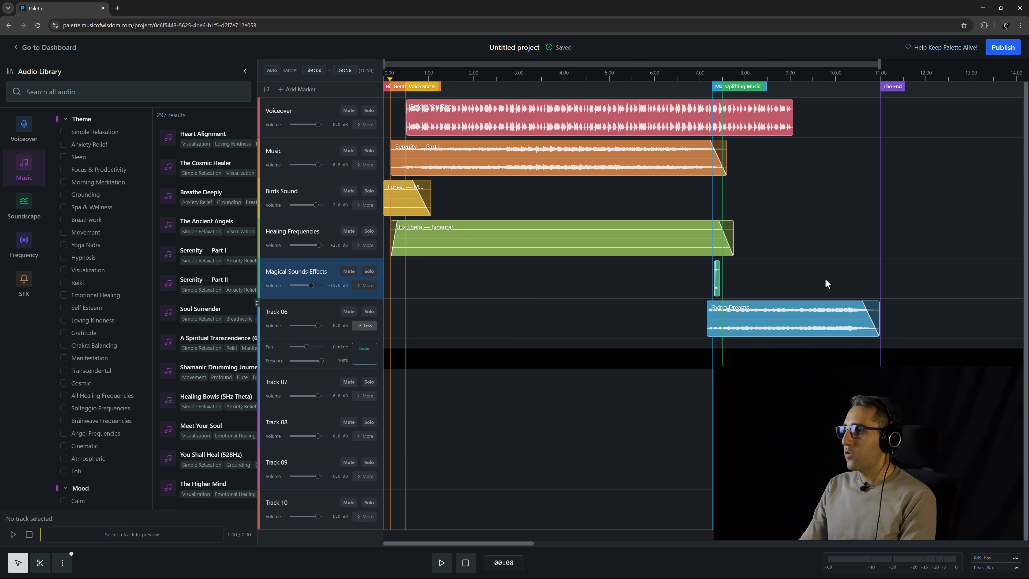
pyautogui.hotkey('ctrl', 'z')
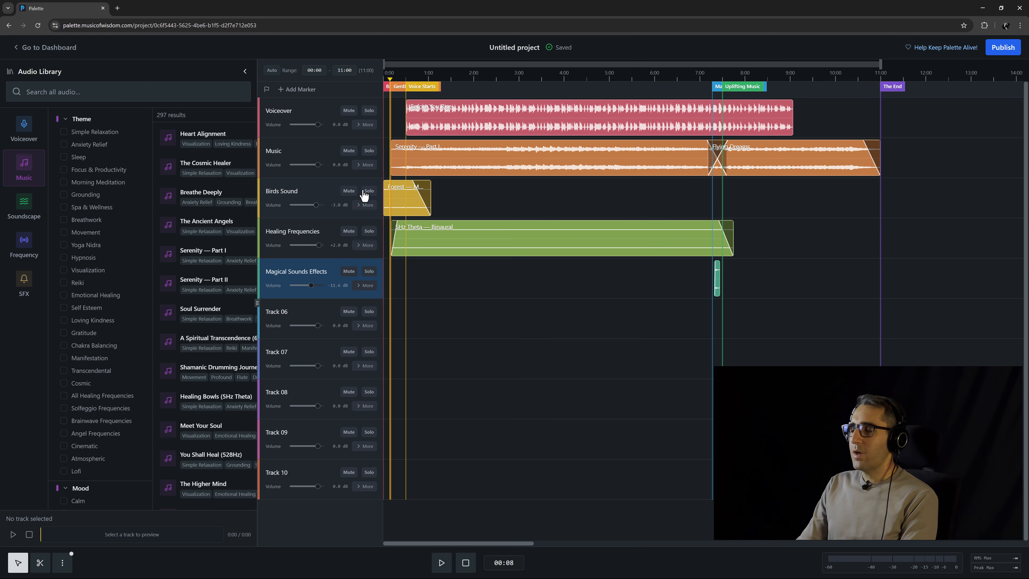
# Expand the Music track's extra controls and play back the section around the Flying Dreams transition.
pyautogui.click(364, 165)
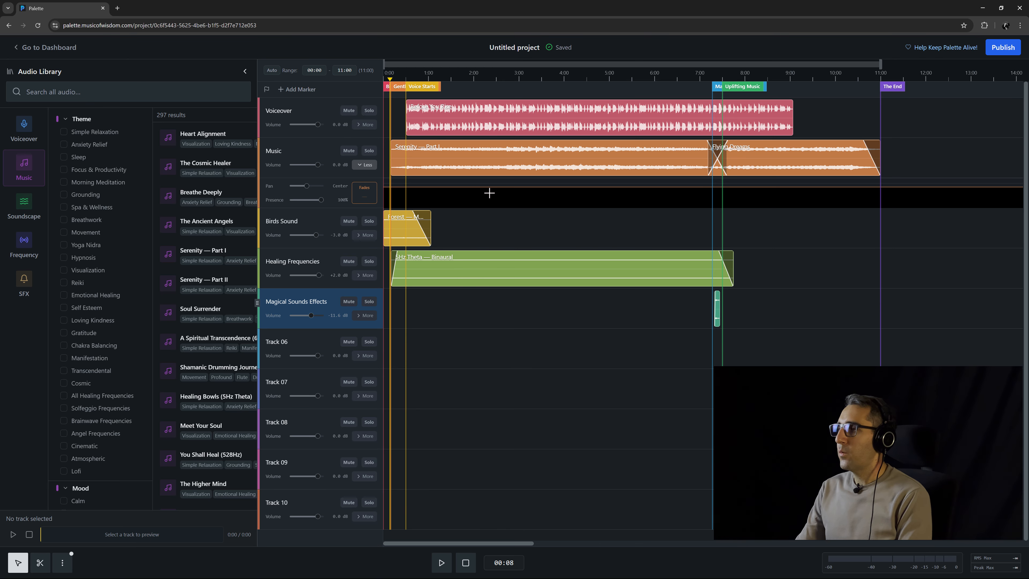
pyautogui.scroll(5, 767, 224)
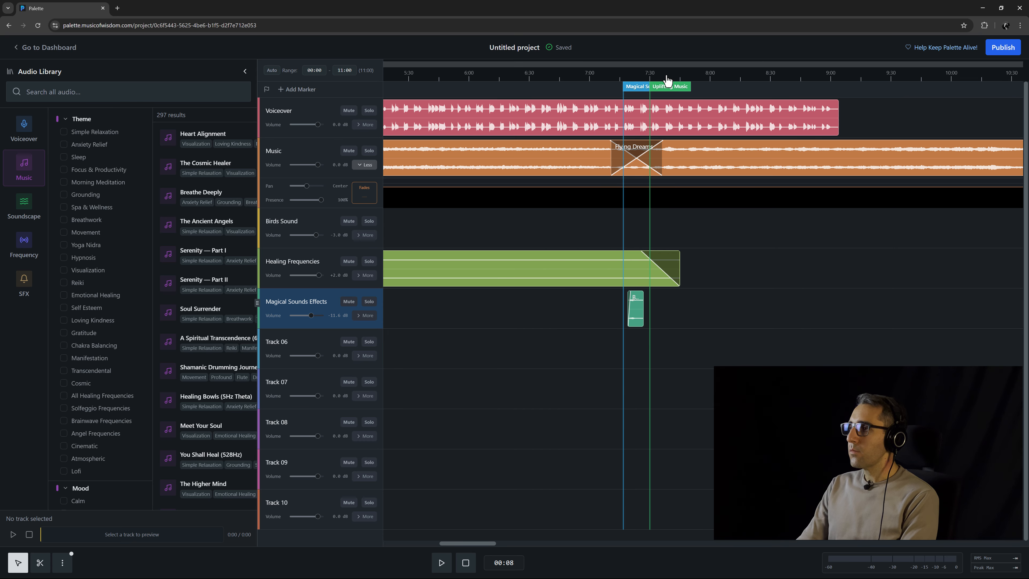
pyautogui.click(667, 80)
pyautogui.press('space')
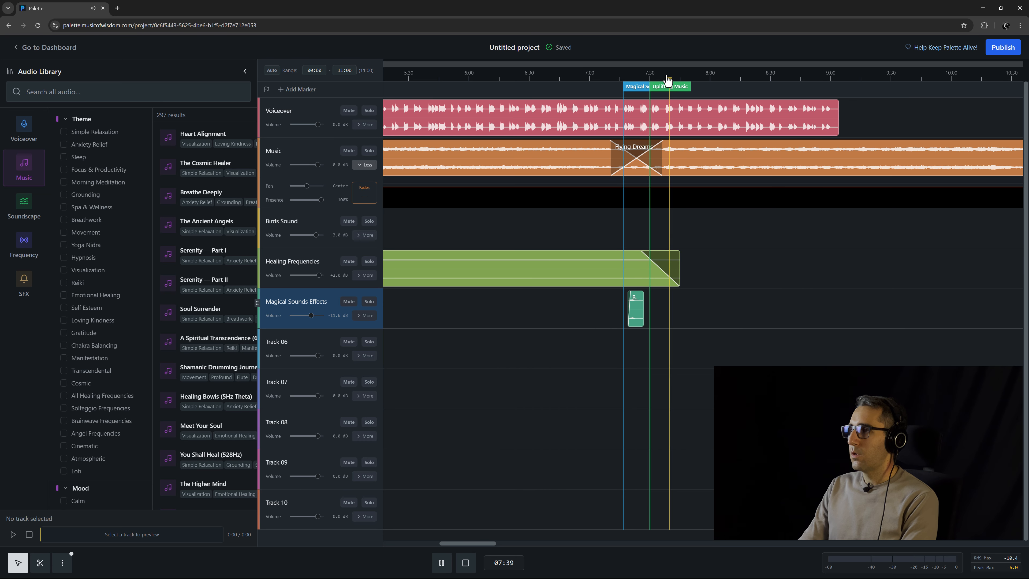
pyautogui.click(610, 80)
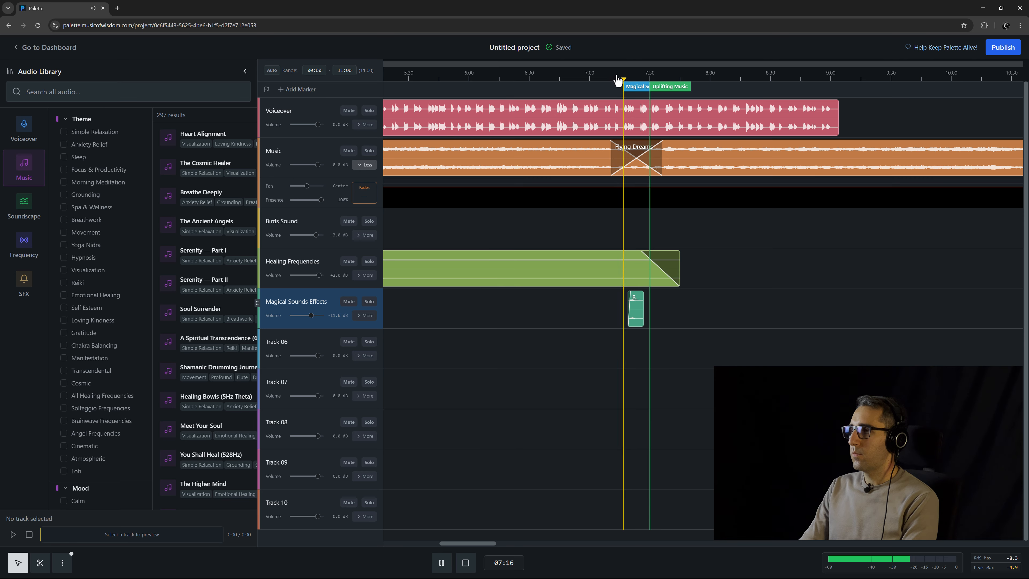
pyautogui.click(639, 79)
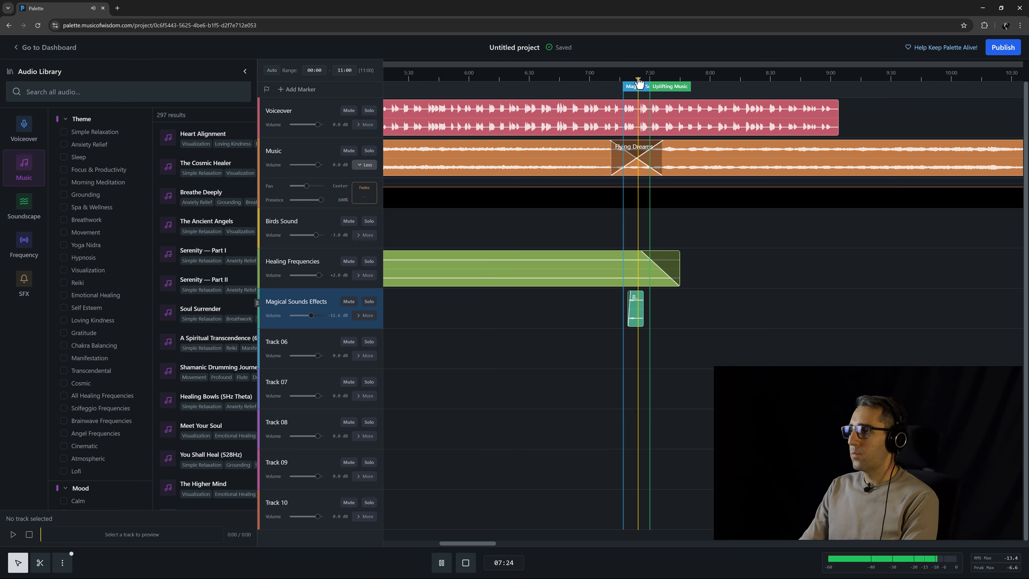
pyautogui.click(666, 80)
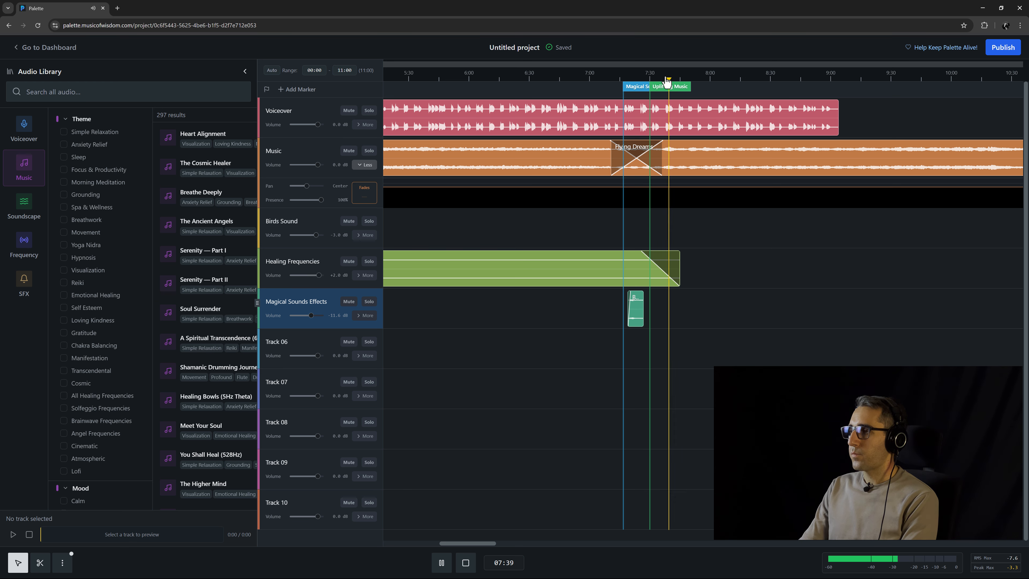
pyautogui.press('space')
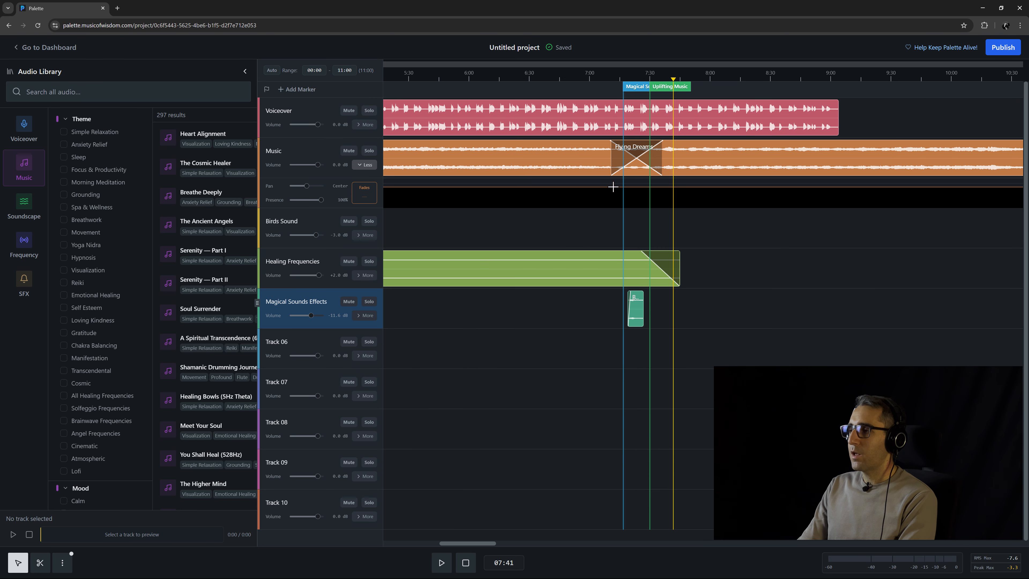
# Add a volume automation point on the Music track just before the Flying Dreams transition and set its fader value to 100.
pyautogui.click(613, 187)
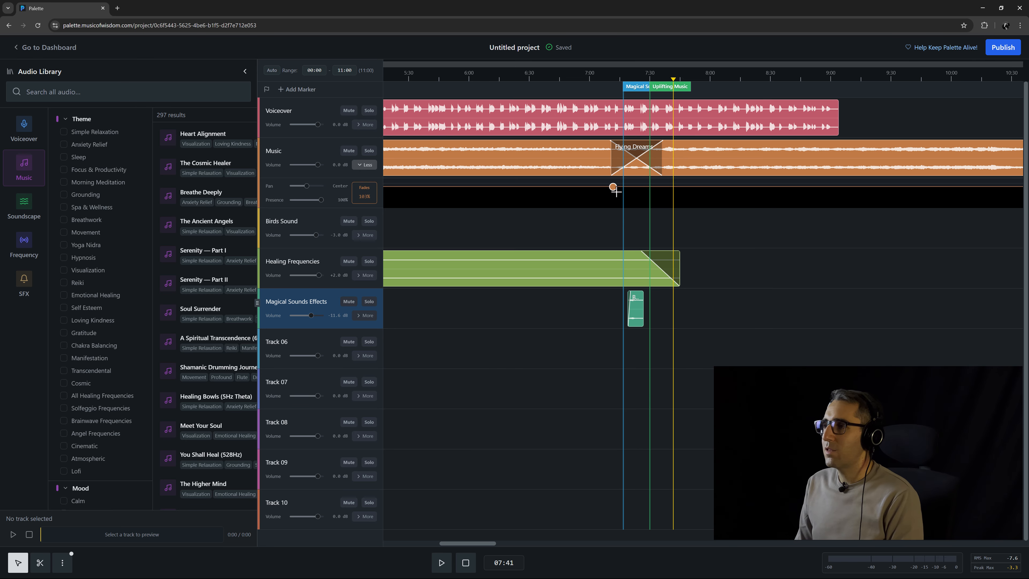
pyautogui.click(364, 197)
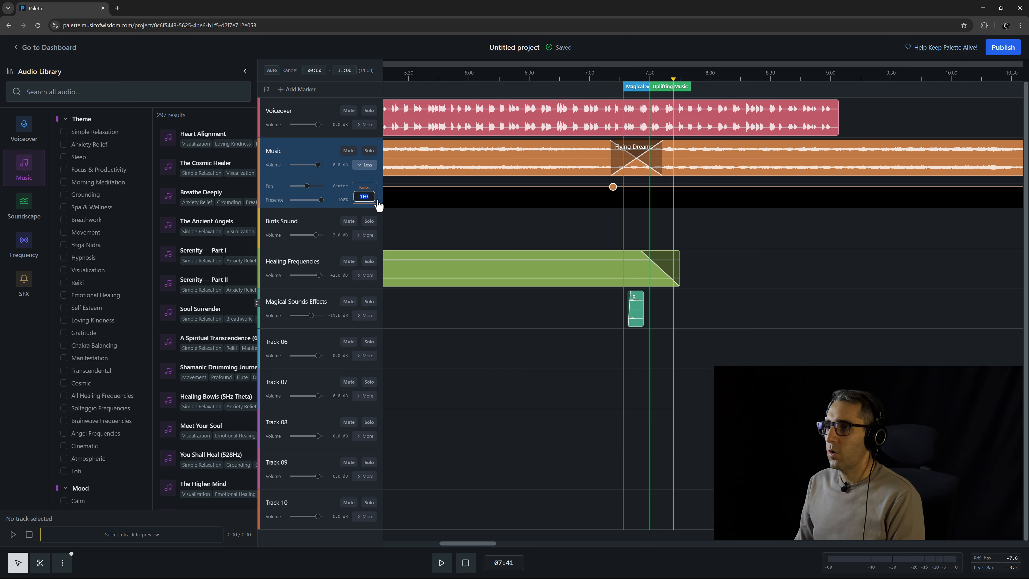
pyautogui.write('100')
pyautogui.press('Return')
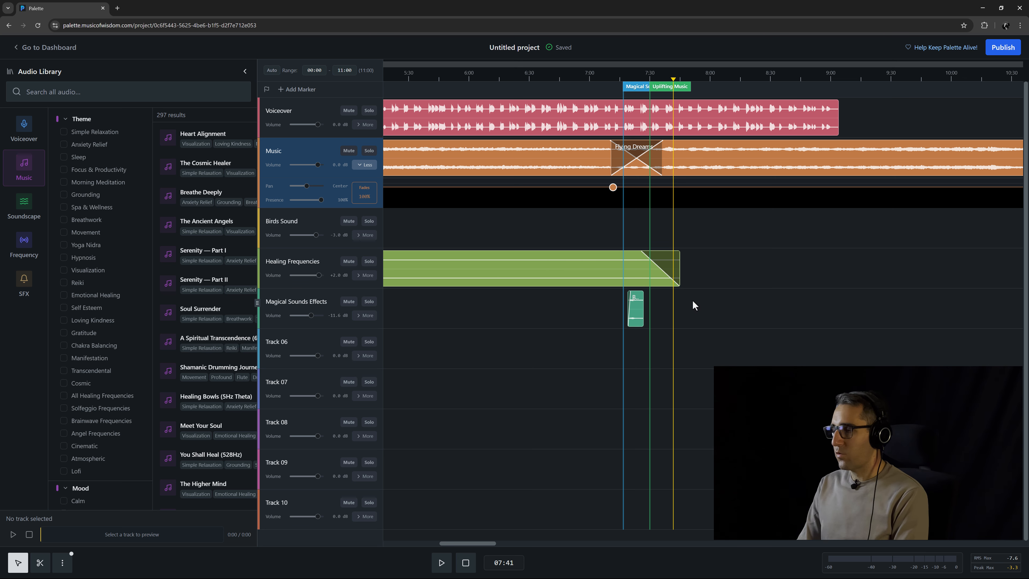
# Add a second Music volume point just after the transition, pull it slightly lower and nudge it a little later.
pyautogui.click(667, 187)
pyautogui.moveTo(666, 187); pyautogui.dragTo(667, 191)
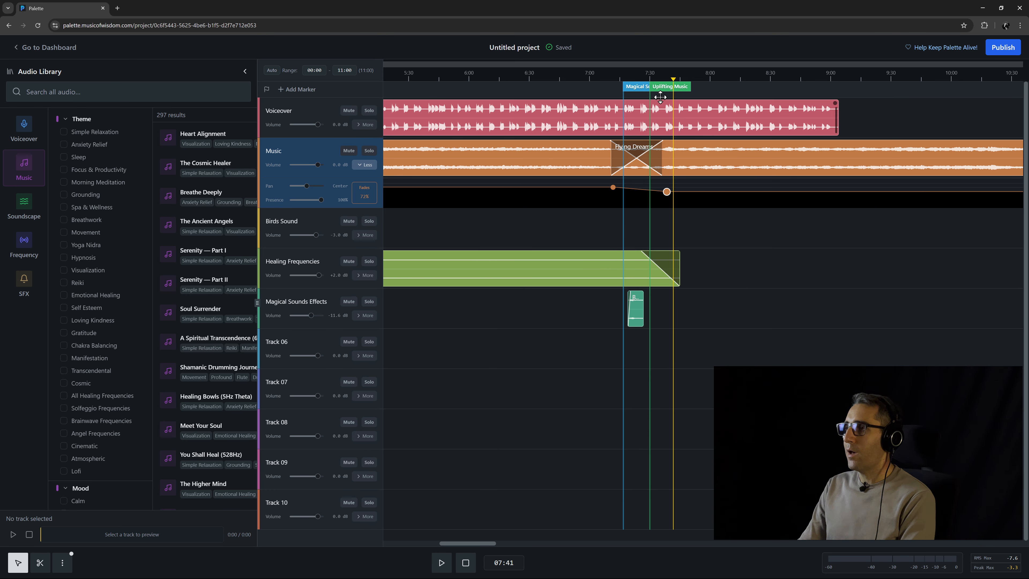
pyautogui.click(613, 84)
pyautogui.press('space')
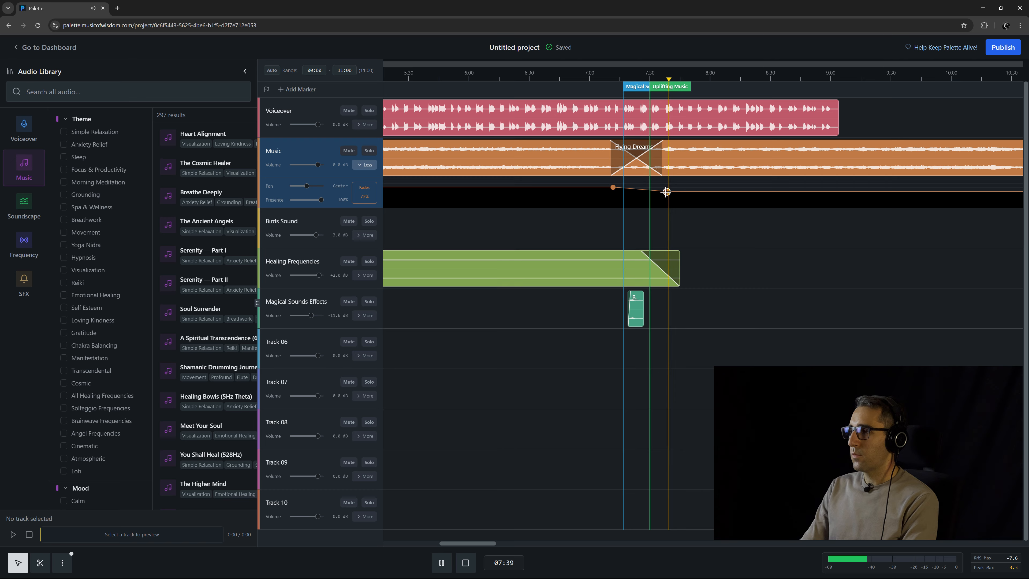
pyautogui.moveTo(667, 193); pyautogui.dragTo(671, 193)
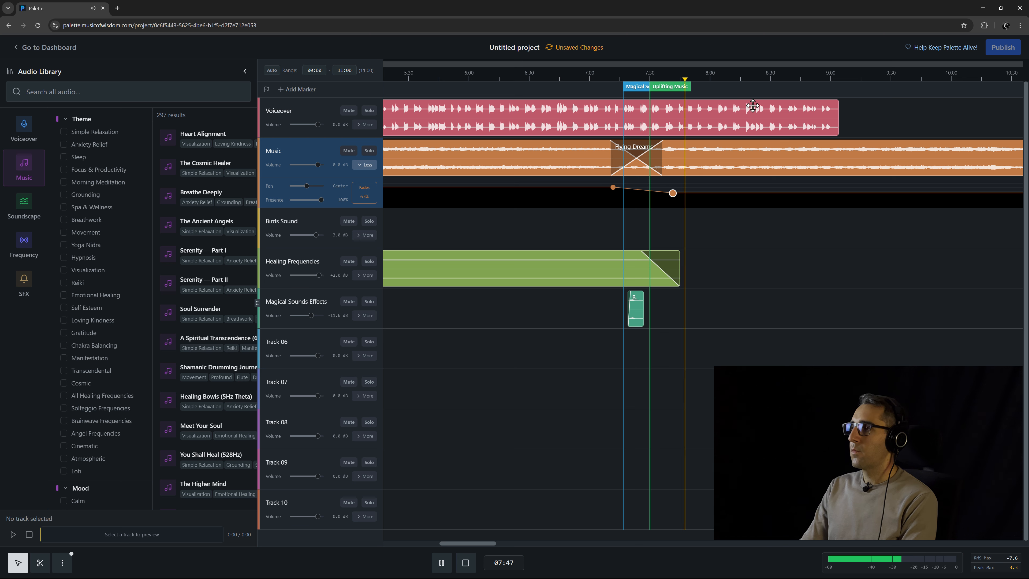
# Add two more Music volume points further along, around 8:30 and 8:45, dragging the last one back into place.
pyautogui.click(760, 80)
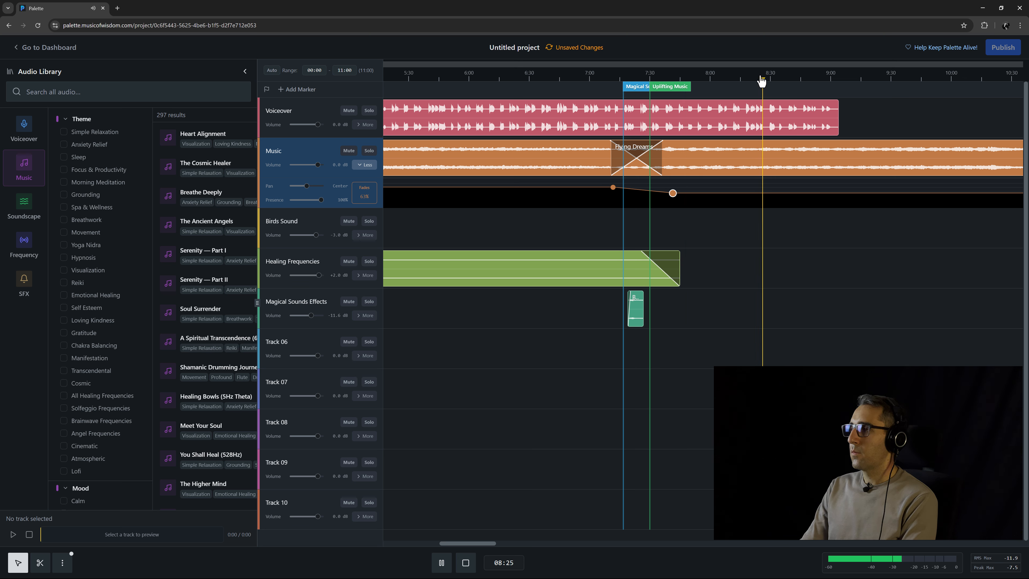
pyautogui.press('space')
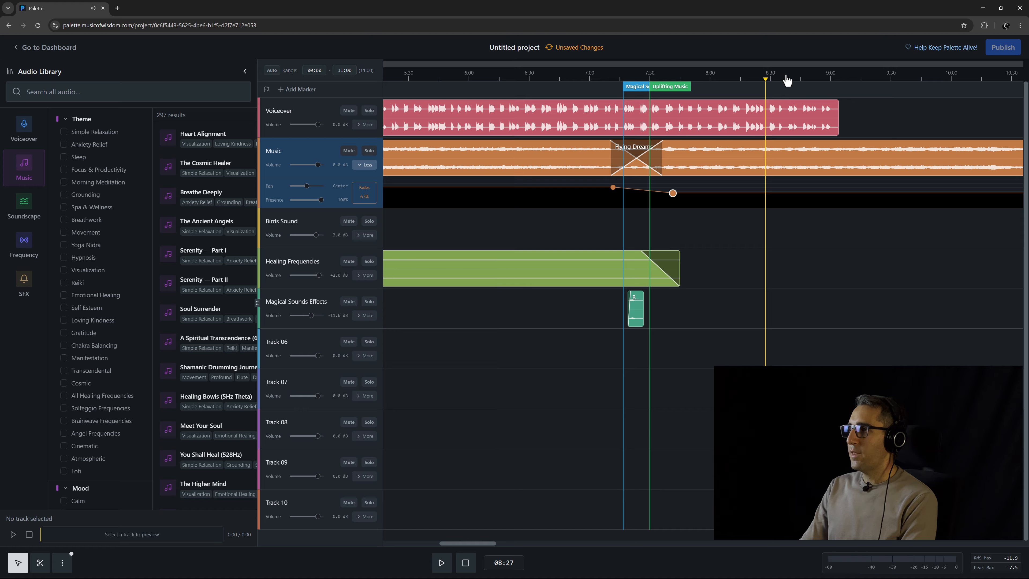
pyautogui.click(800, 80)
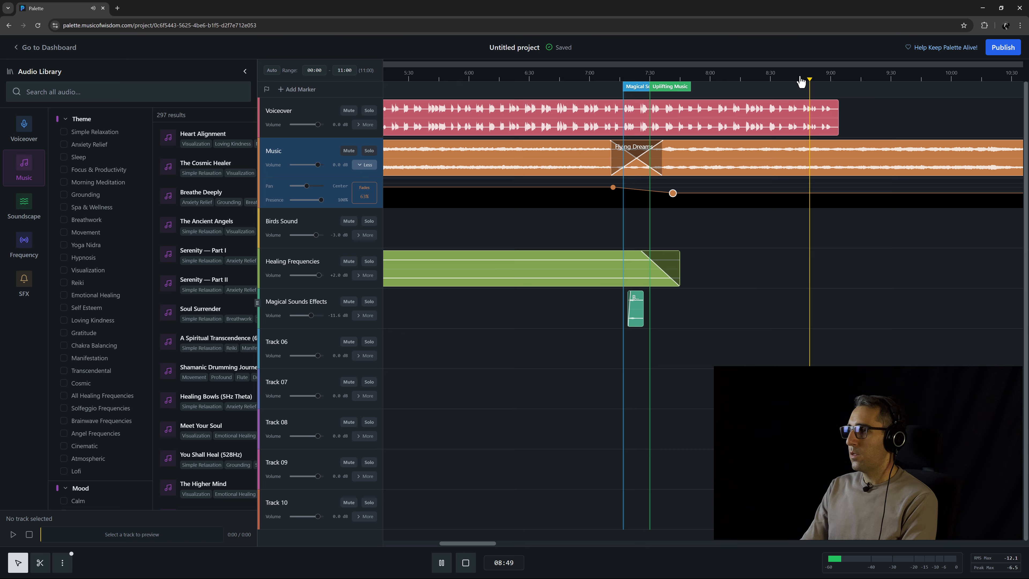
pyautogui.press('space')
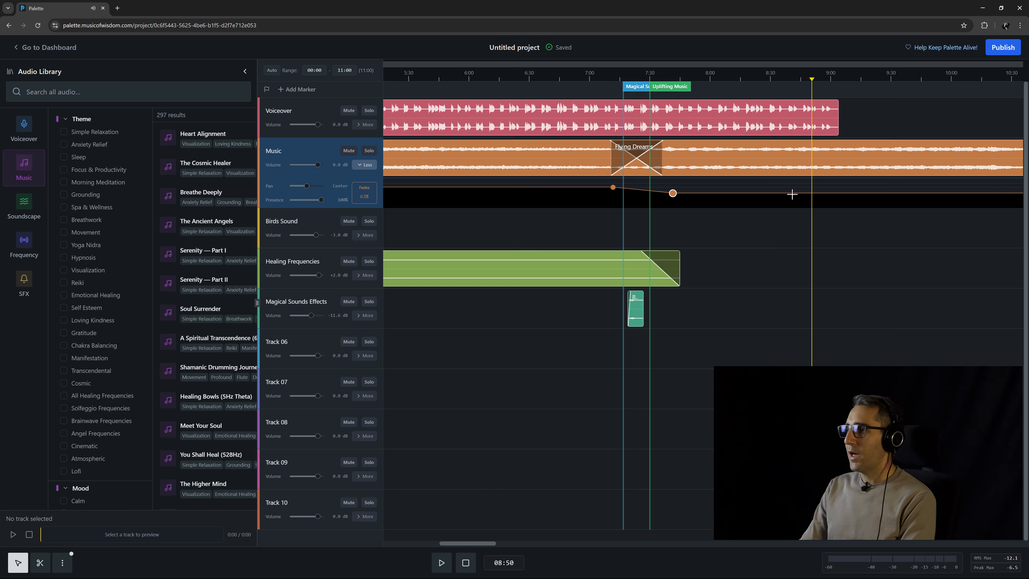
pyautogui.click(774, 193)
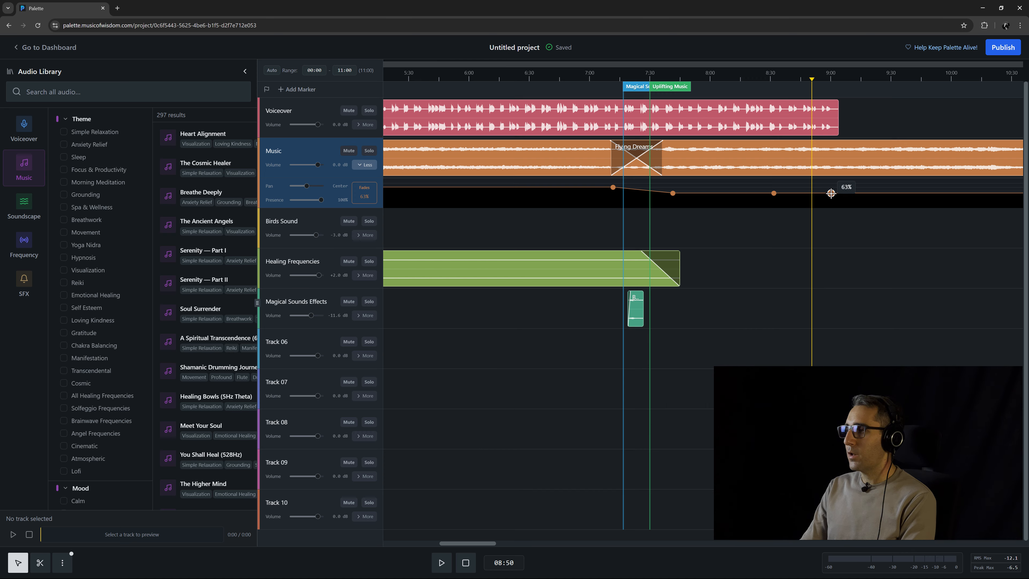
pyautogui.moveTo(830, 193); pyautogui.dragTo(829, 195)
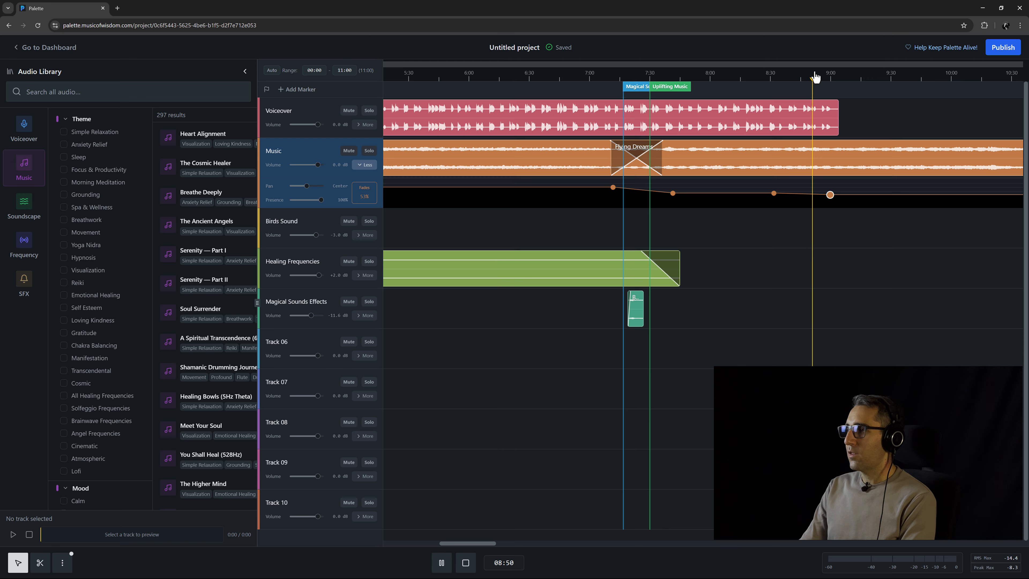
pyautogui.moveTo(830, 195); pyautogui.dragTo(798, 195)
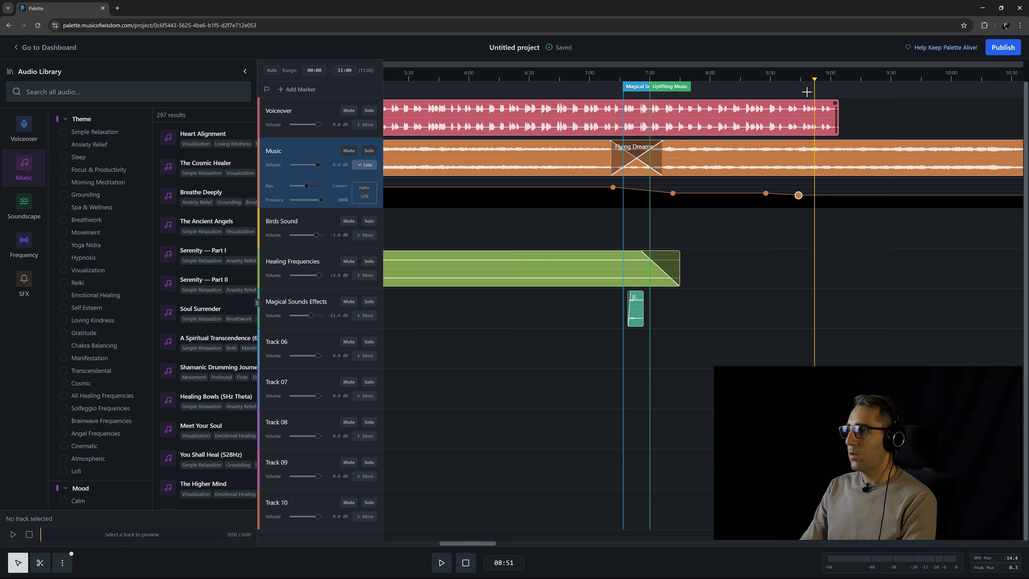
# Fine-tune the positions of the later volume points and set the selected point's fader value to 63.
pyautogui.press('space')
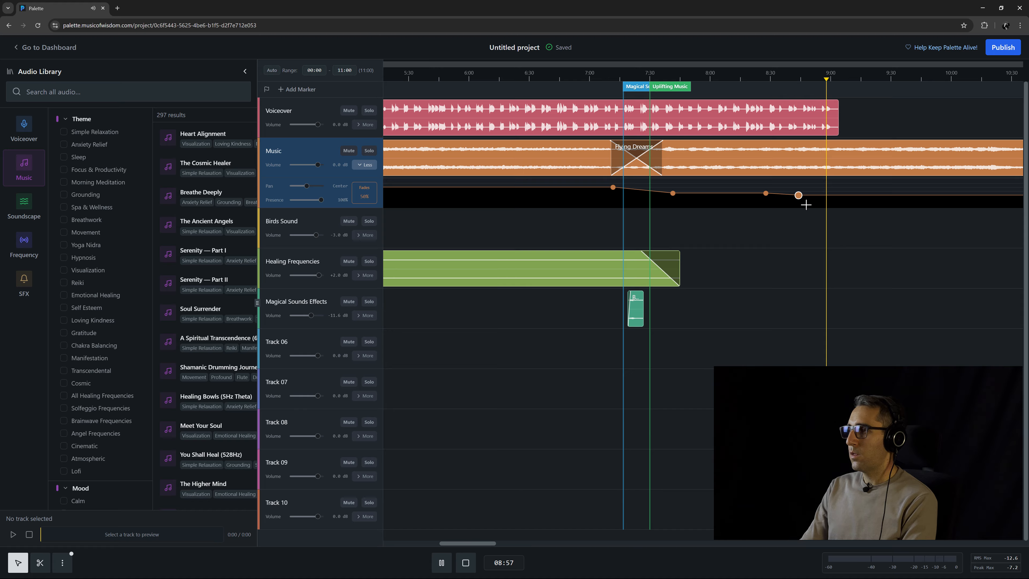
pyautogui.moveTo(799, 195); pyautogui.dragTo(799, 198)
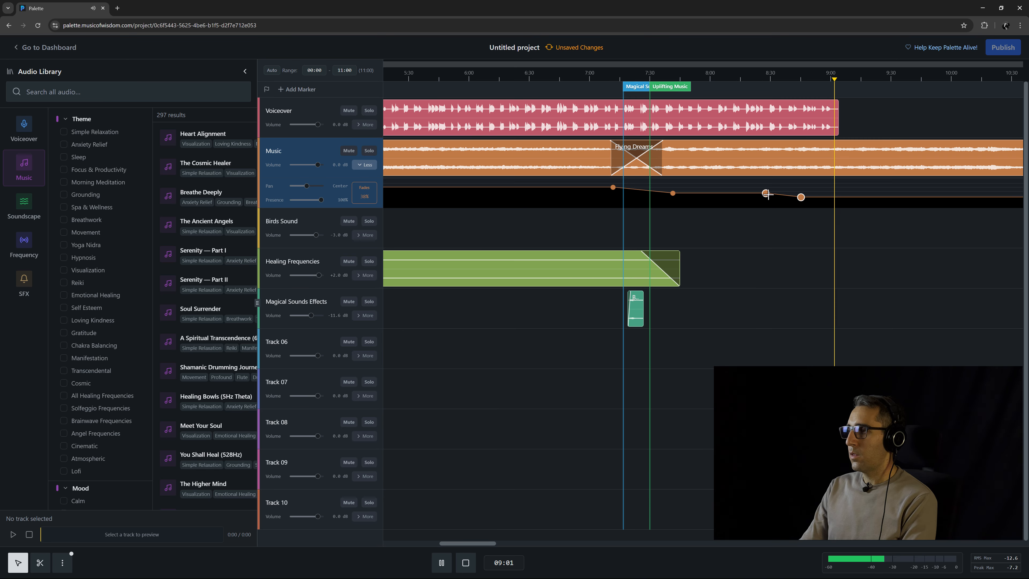
pyautogui.moveTo(765, 194); pyautogui.dragTo(760, 194)
pyautogui.click(759, 85)
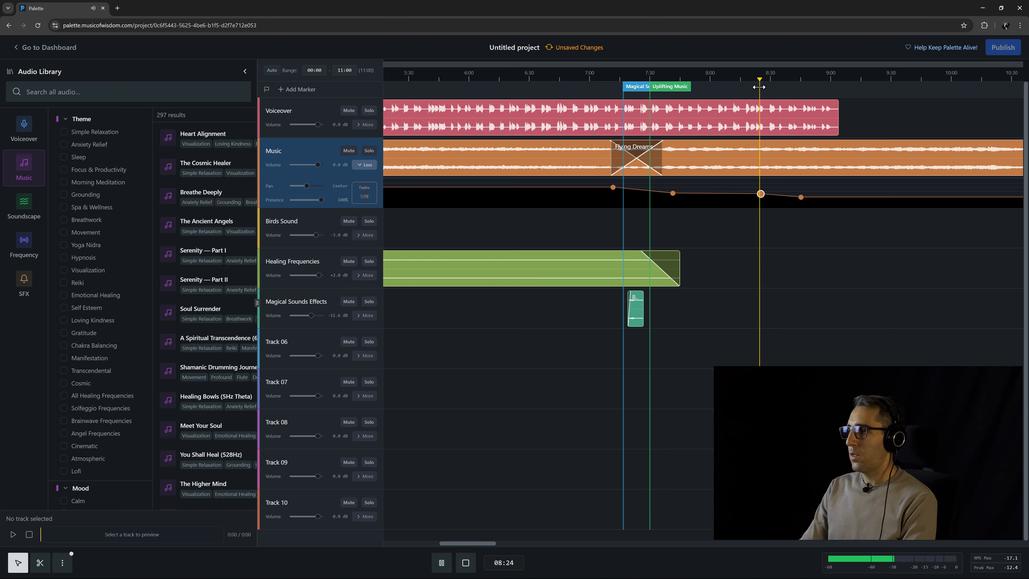
pyautogui.moveTo(673, 194); pyautogui.dragTo(672, 193)
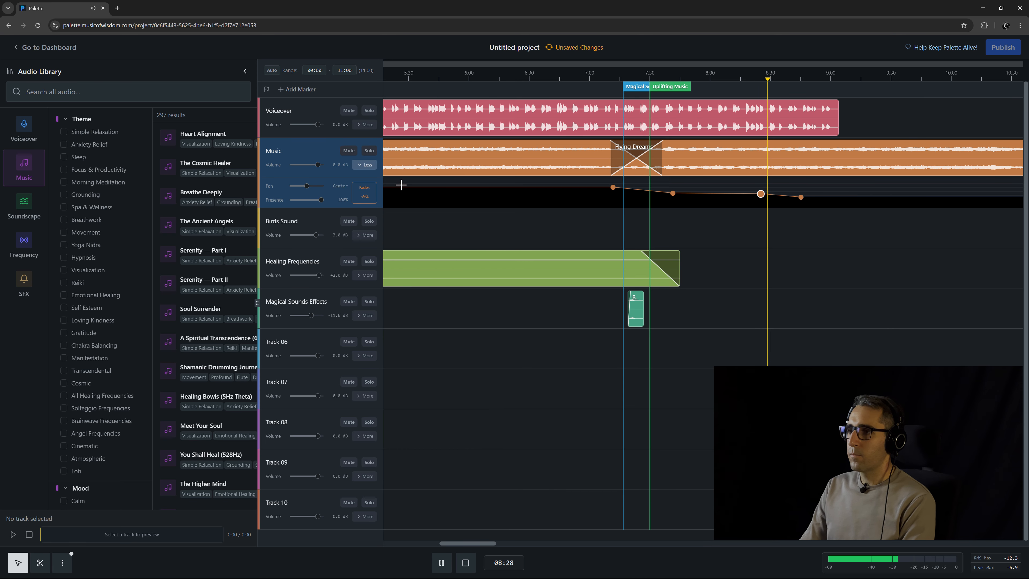
pyautogui.click(361, 195)
pyautogui.write('63')
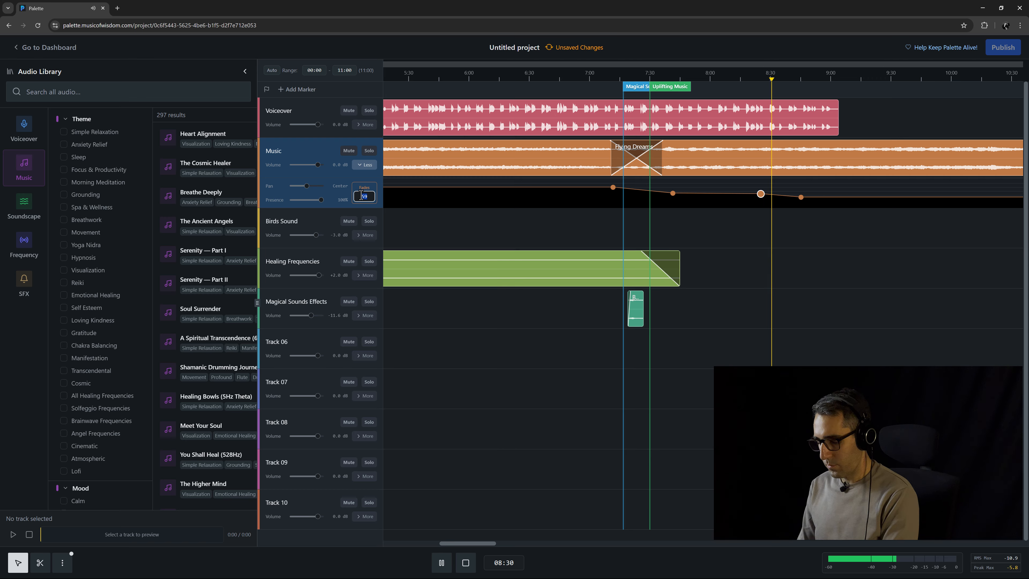
pyautogui.press('Return')
# Play back the Music track from about 8:25 to 9:00 to check the volume fade.
pyautogui.press('space')
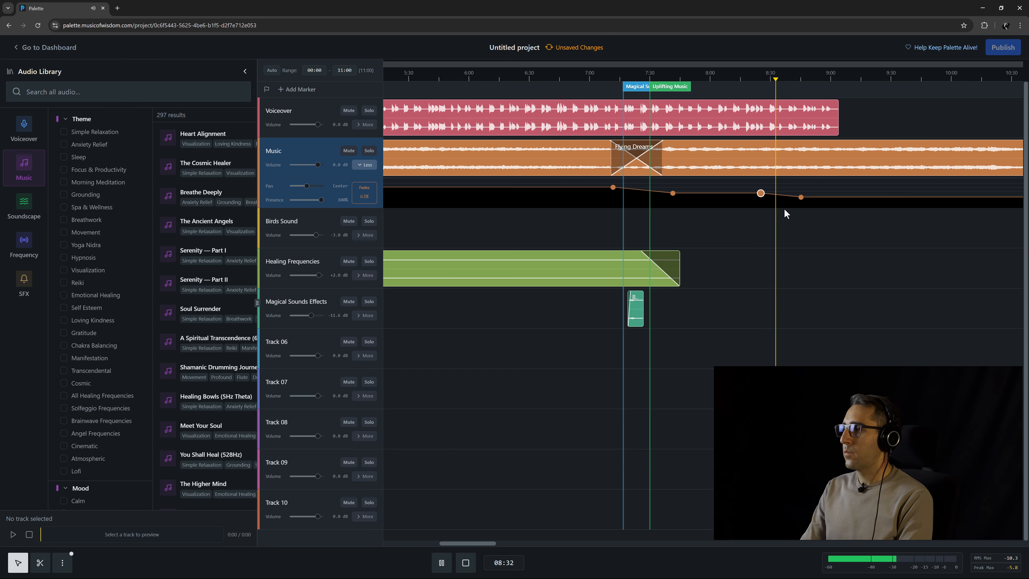
pyautogui.click(672, 194)
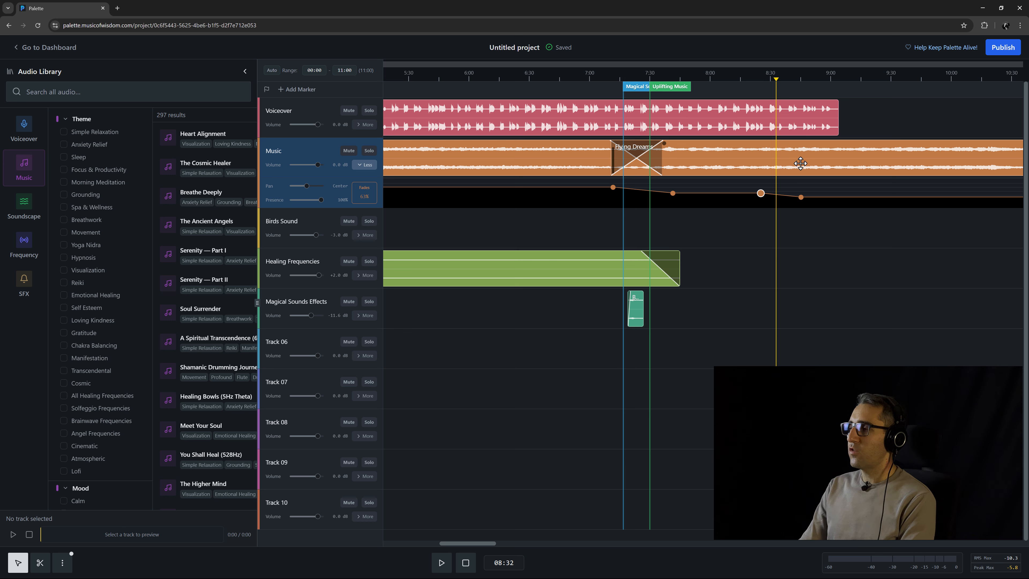
pyautogui.click(764, 79)
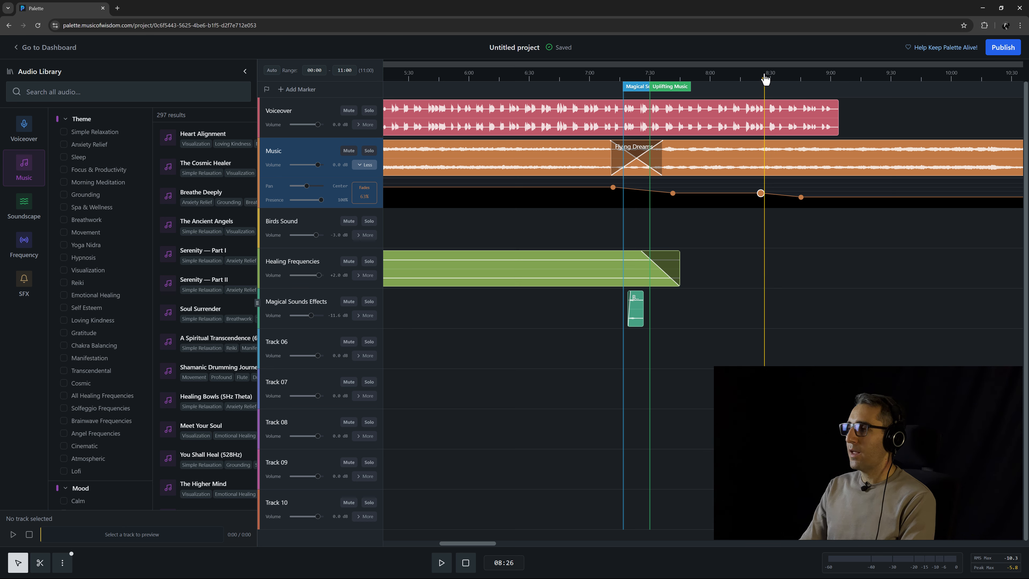
pyautogui.press('space')
pyautogui.click(783, 79)
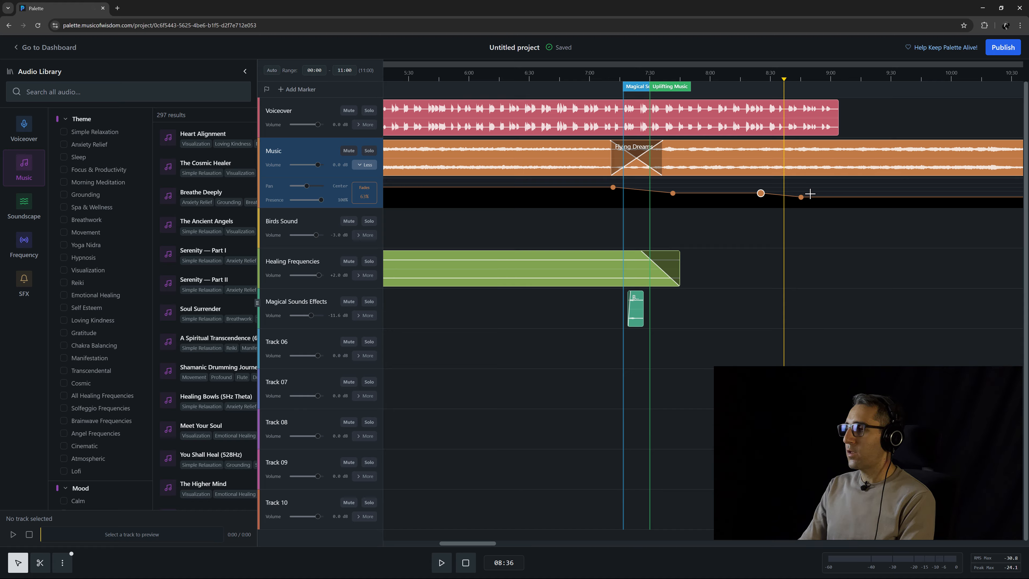
pyautogui.click(806, 81)
pyautogui.click(828, 81)
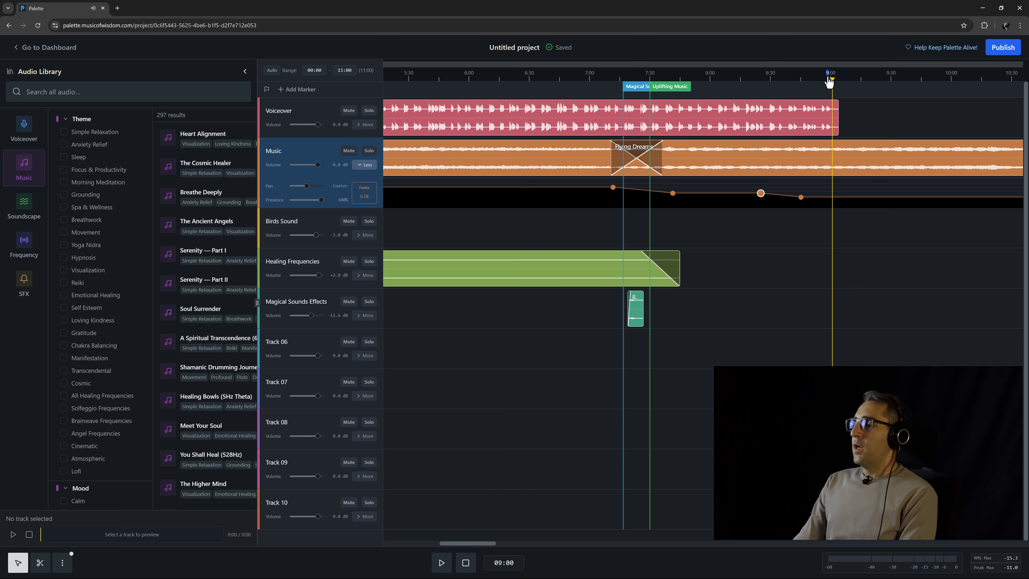
pyautogui.moveTo(844, 240); pyautogui.dragTo(689, 232)
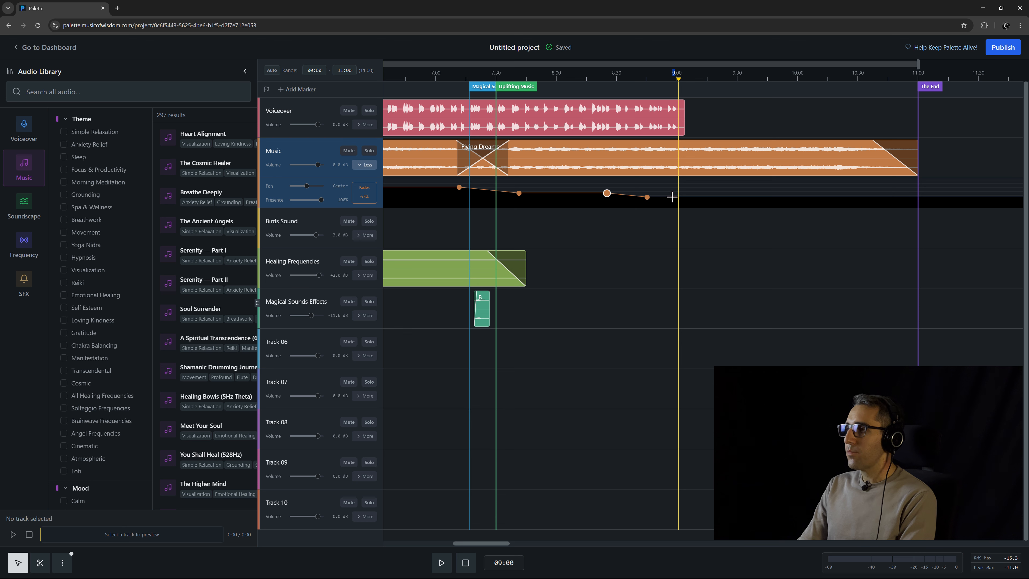
pyautogui.scroll(3, 673, 198)
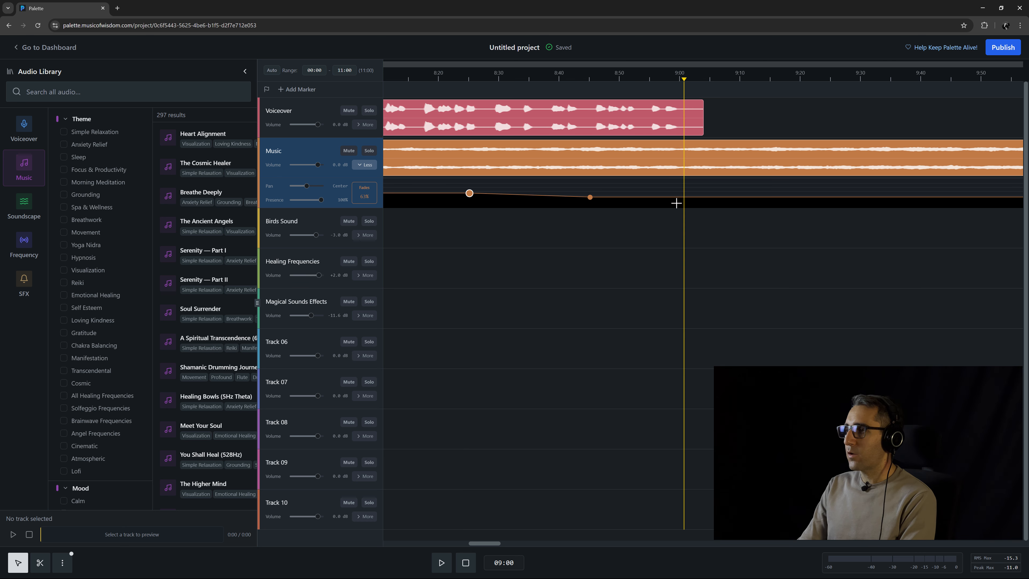
# Add two Music volume points around 9:00 and just after, raising the second one so the volume swells back up.
pyautogui.click(661, 197)
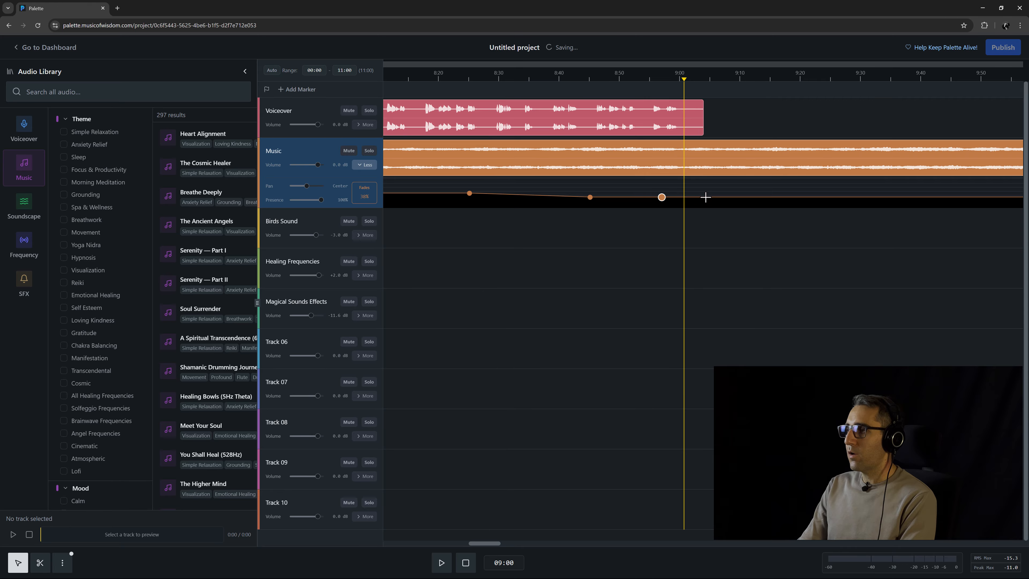
pyautogui.moveTo(705, 198); pyautogui.dragTo(702, 186)
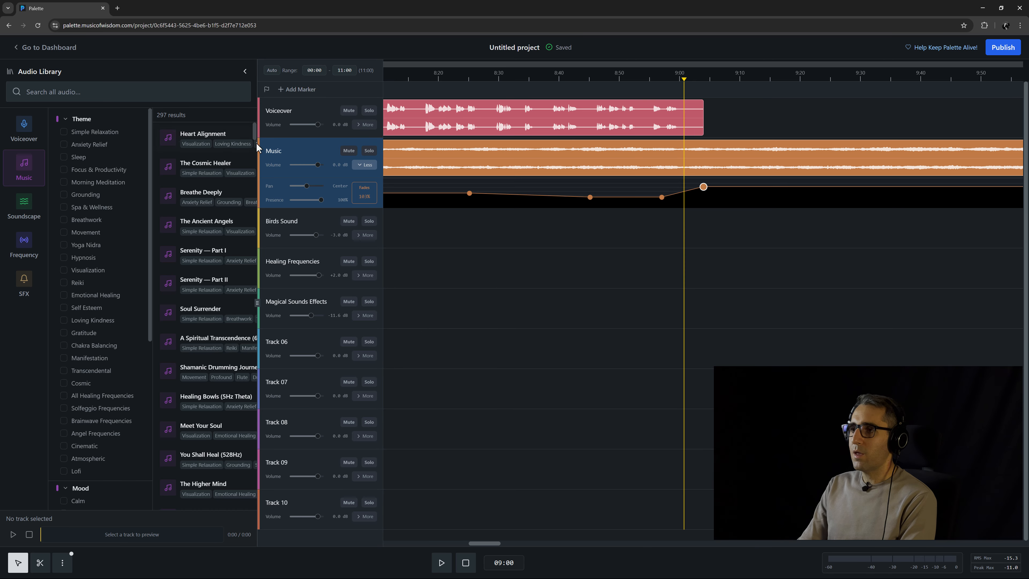
pyautogui.click(373, 197)
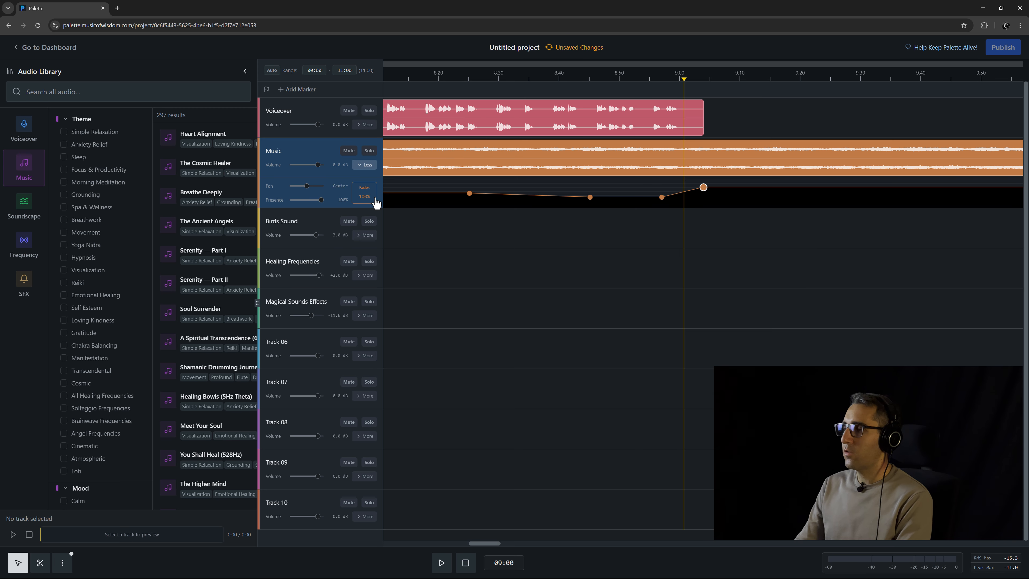
# Play back from about 9:00 and raise the last Music volume point slightly higher.
pyautogui.click(668, 80)
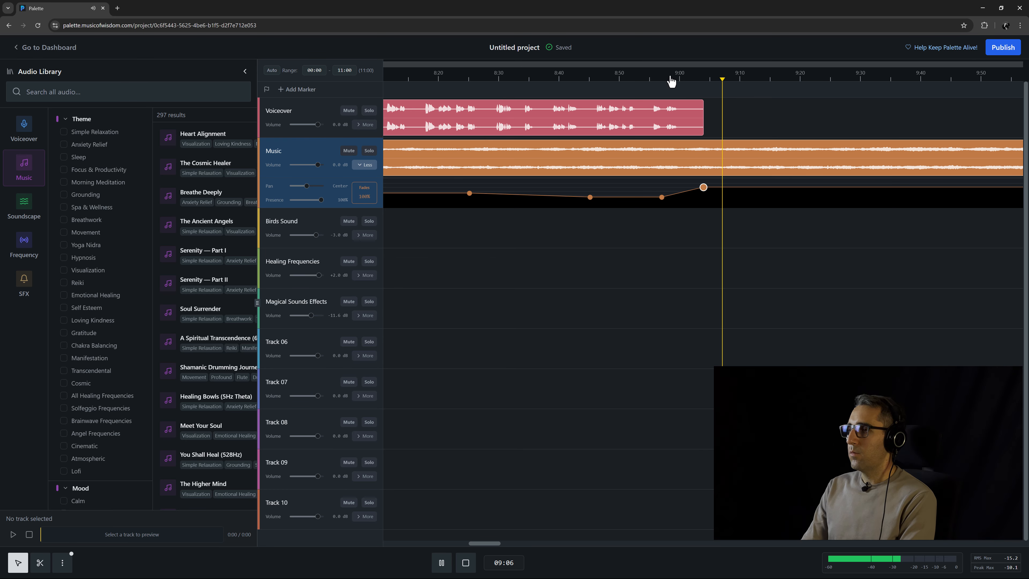
pyautogui.press('space')
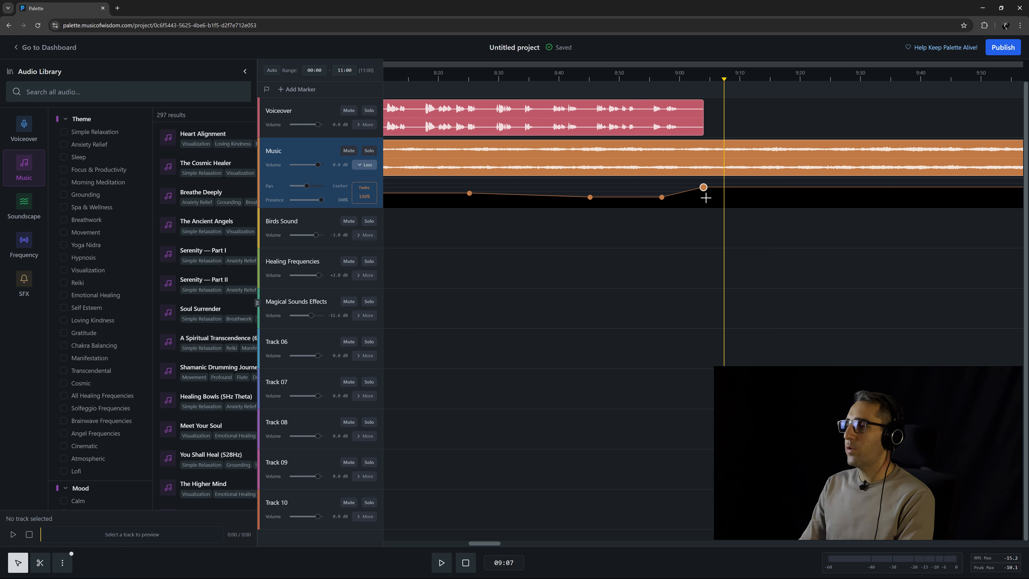
pyautogui.moveTo(703, 187); pyautogui.dragTo(703, 182)
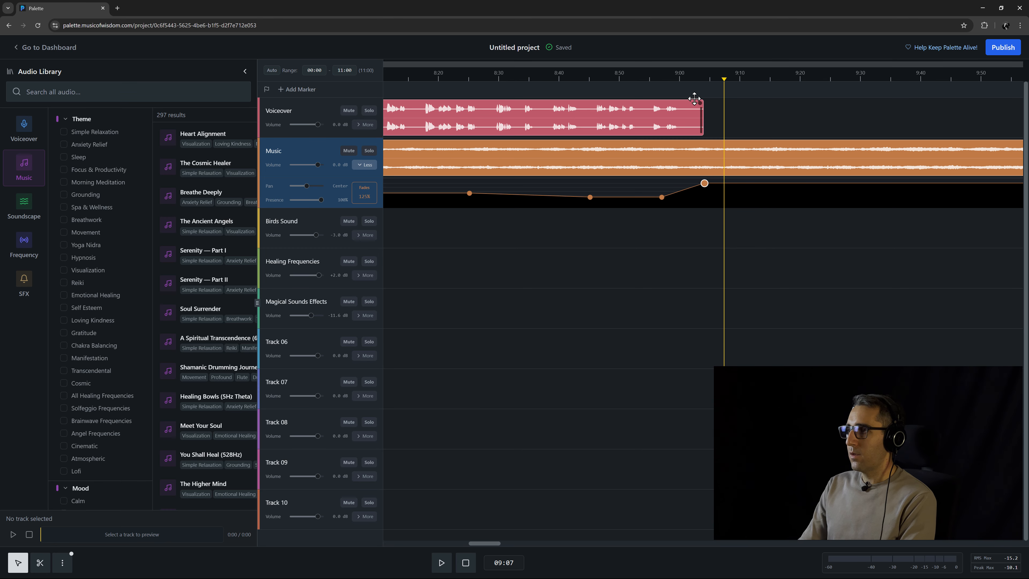
# Play back the end of the Music track, skipping ahead to about 10:08 and 10:20 to check the fade.
pyautogui.click(685, 79)
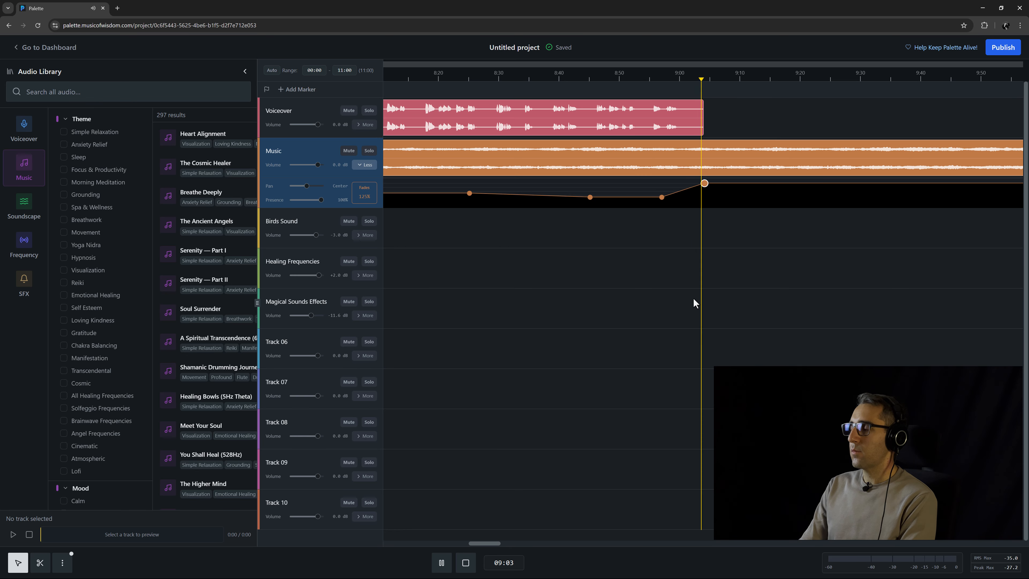
pyautogui.scroll(-3, 632, 264)
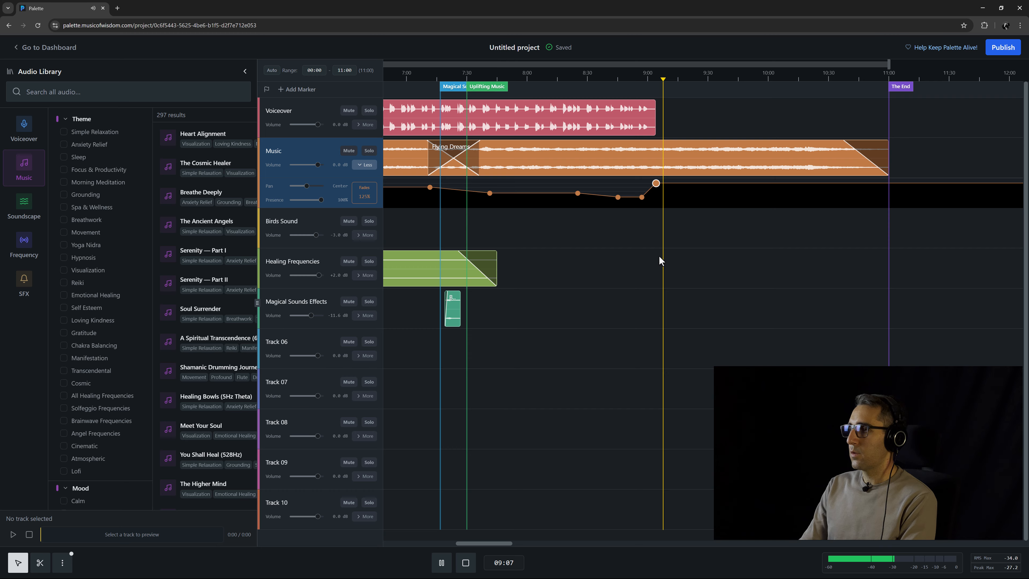
pyautogui.click(785, 80)
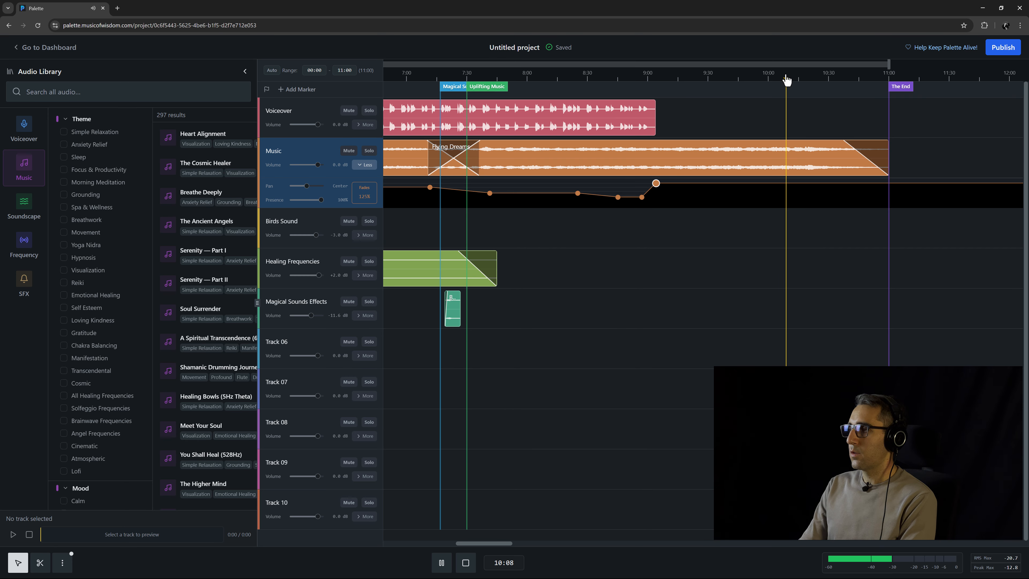
pyautogui.click(808, 81)
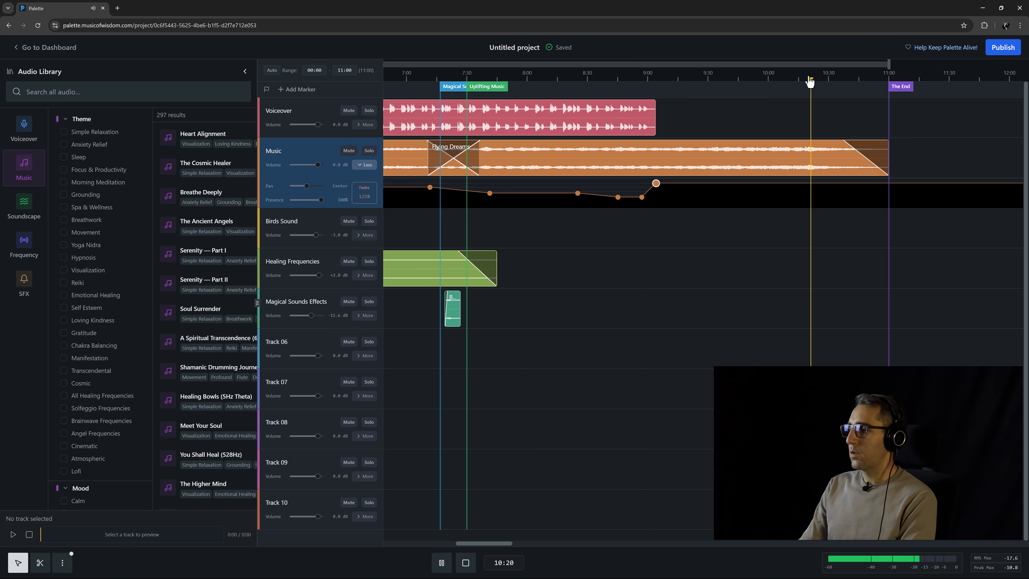
pyautogui.press('space')
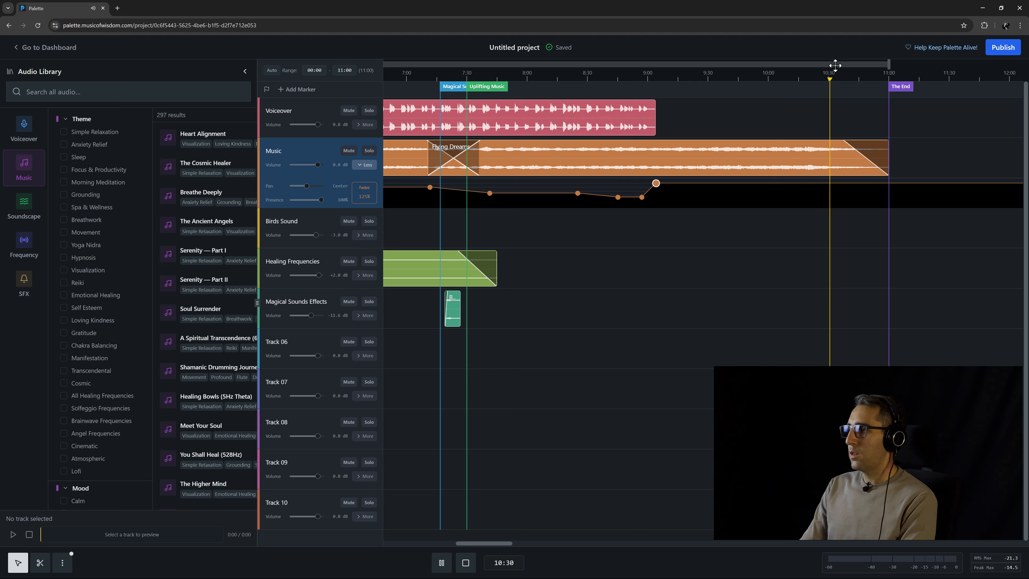
# Zoom out to review the whole Music volume automation curve across the project and stop playback.
pyautogui.scroll(-3, 701, 326)
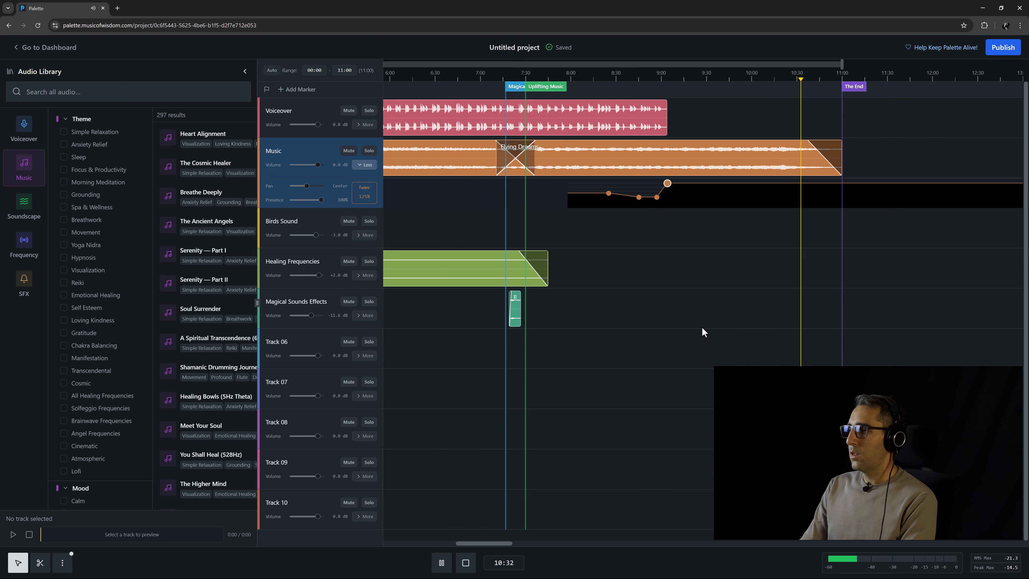
pyautogui.scroll(-1, 663, 328)
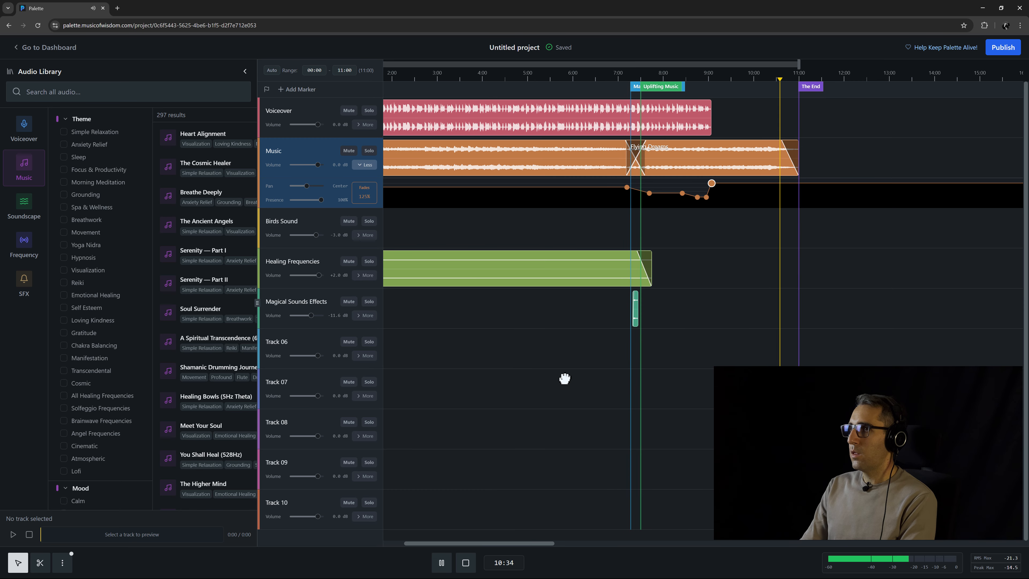
pyautogui.moveTo(563, 380); pyautogui.dragTo(647, 392)
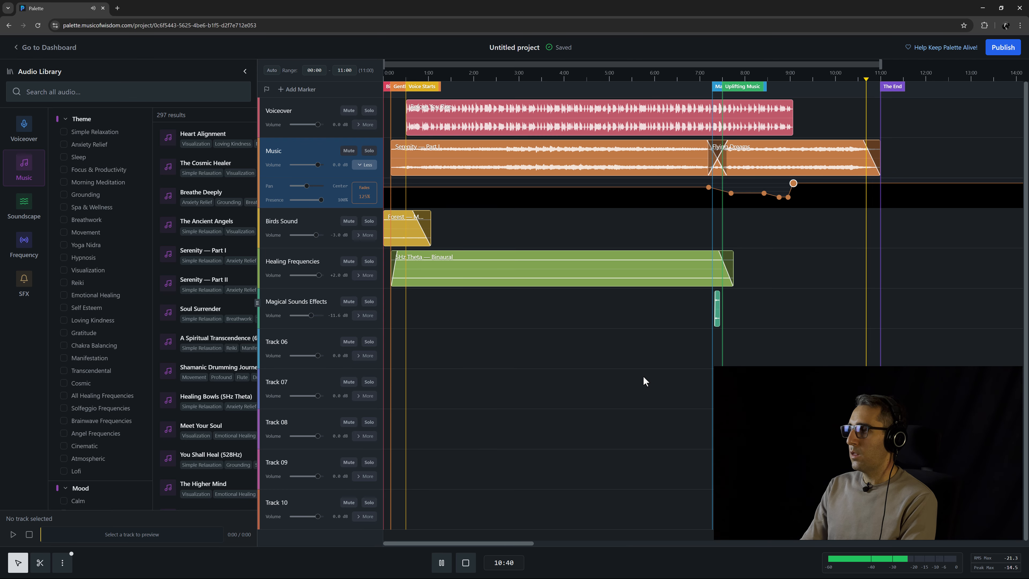
pyautogui.scroll(2, 777, 220)
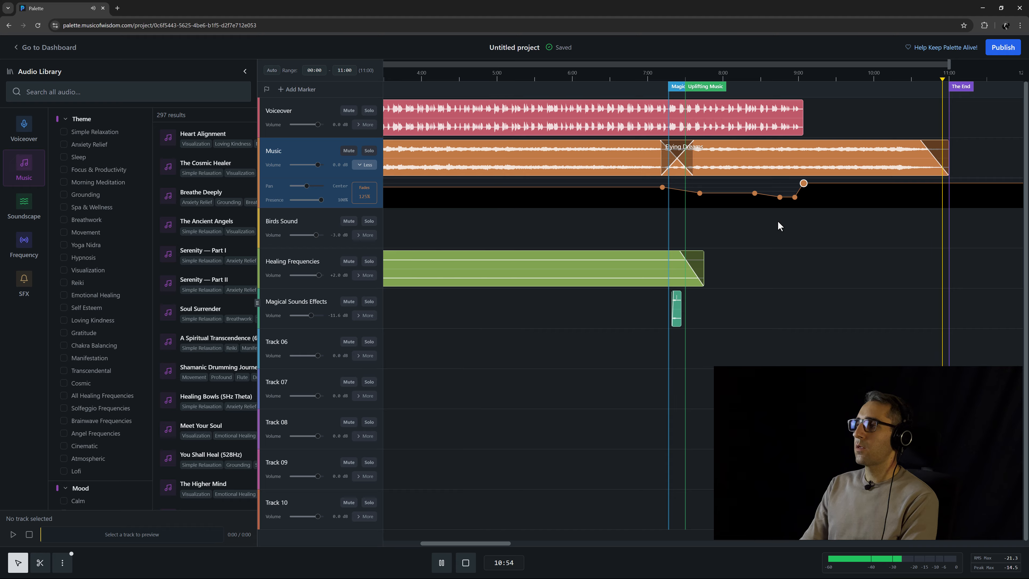
pyautogui.press('space')
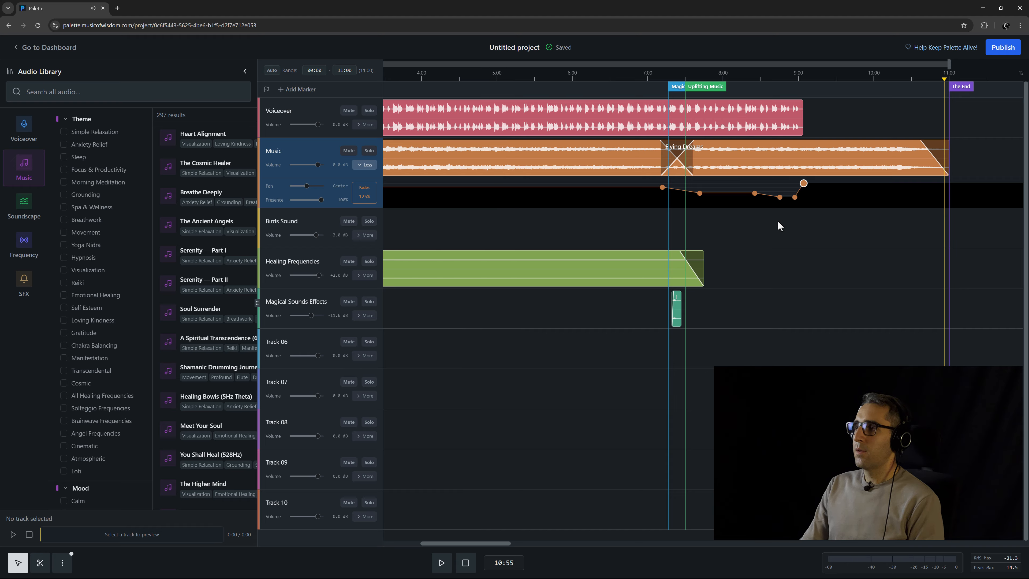